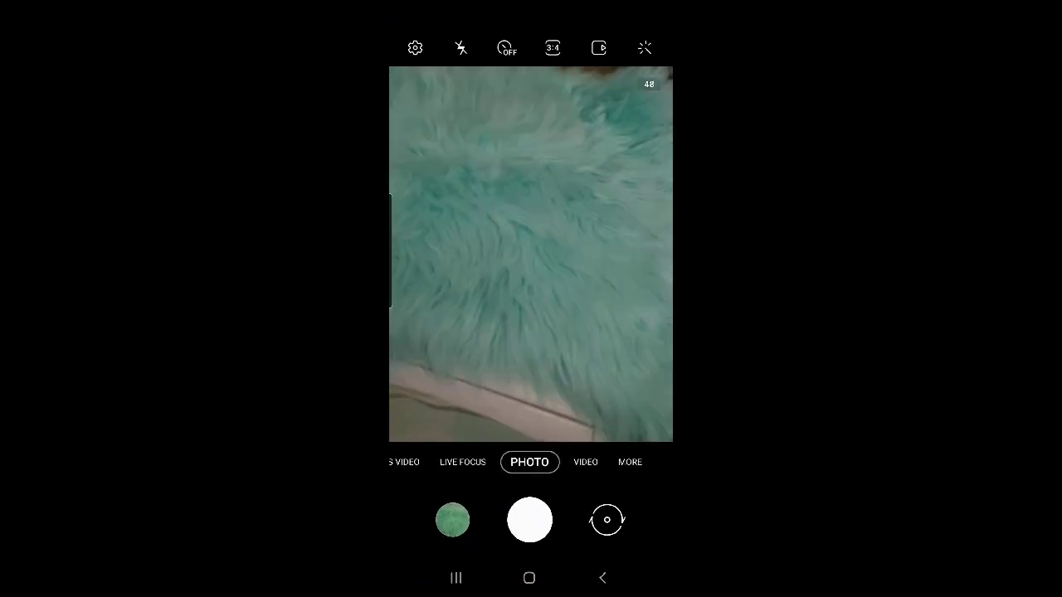
Check notifications, then return to the camera and focus on the rug's centre
{"action": "left_click", "coordinate": [528, 578]}
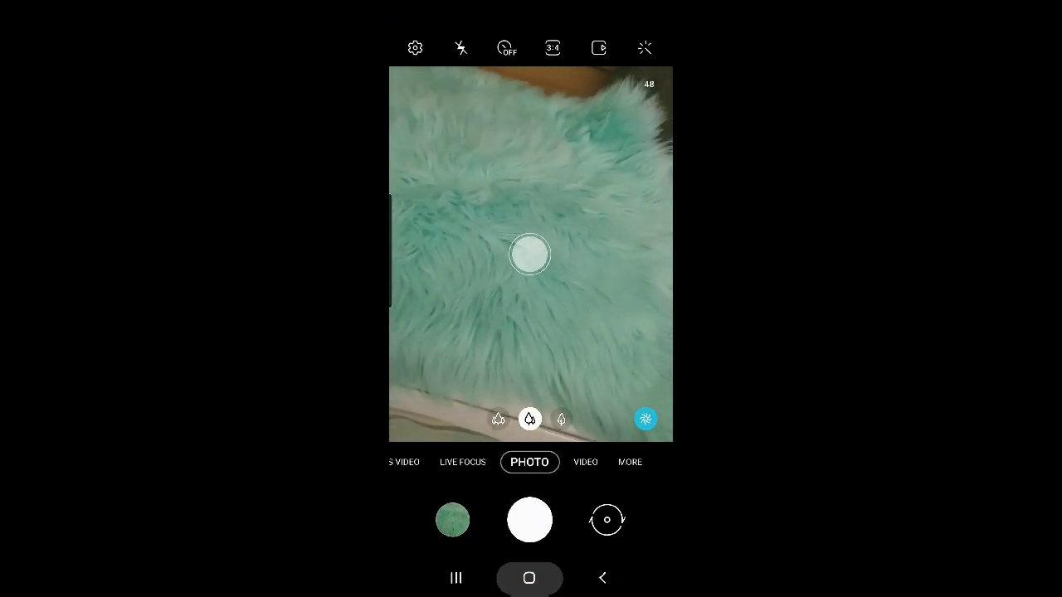
{"action": "left_click_drag", "start_coordinate": [531, 8], "coordinate": [531, 332]}
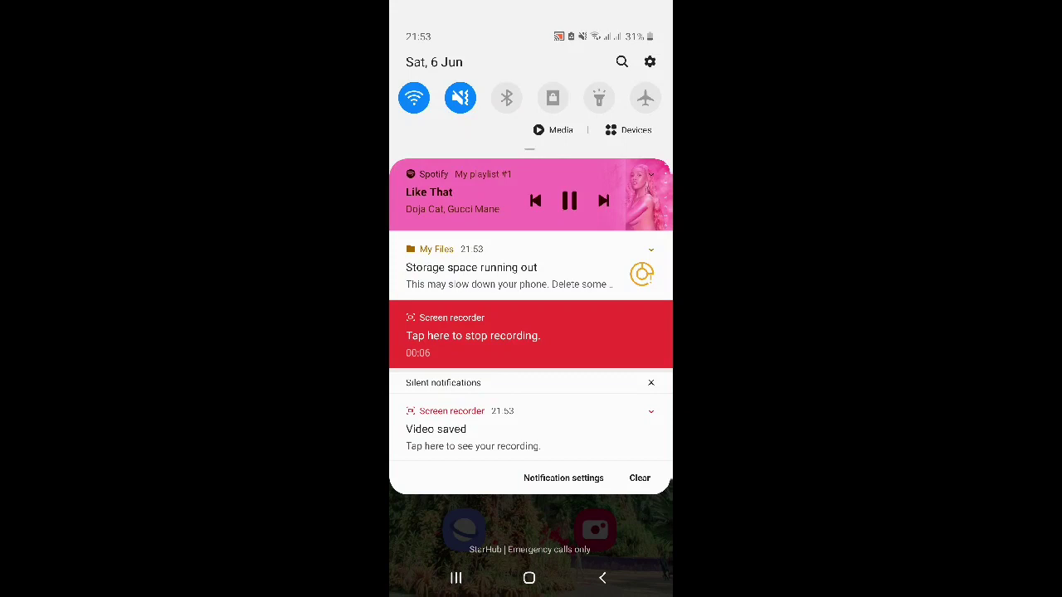
{"action": "key", "text": "Escape"}
{"action": "left_click", "coordinate": [596, 531]}
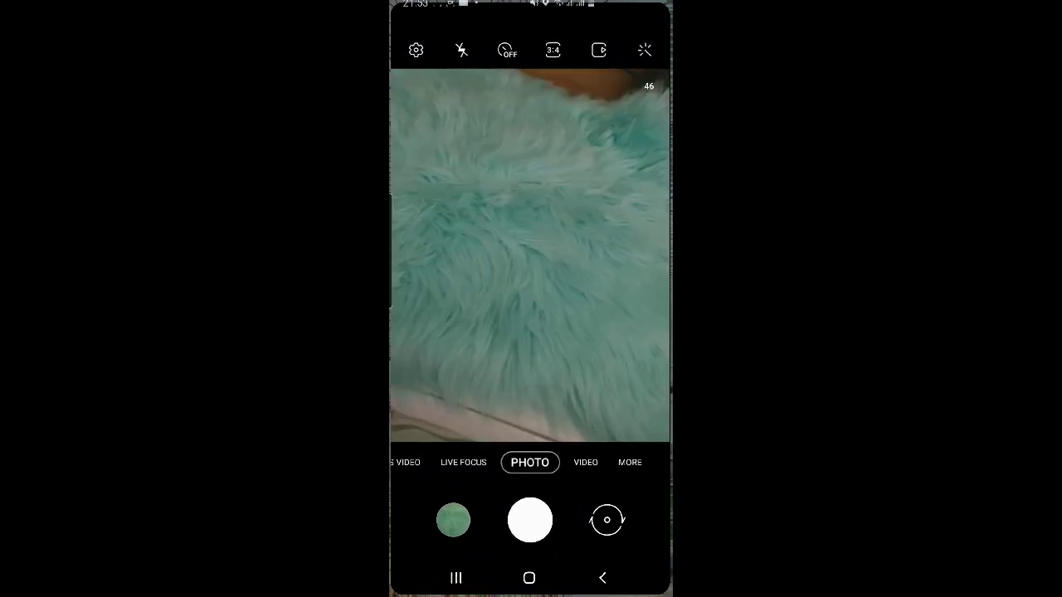
{"action": "left_click", "coordinate": [530, 253]}
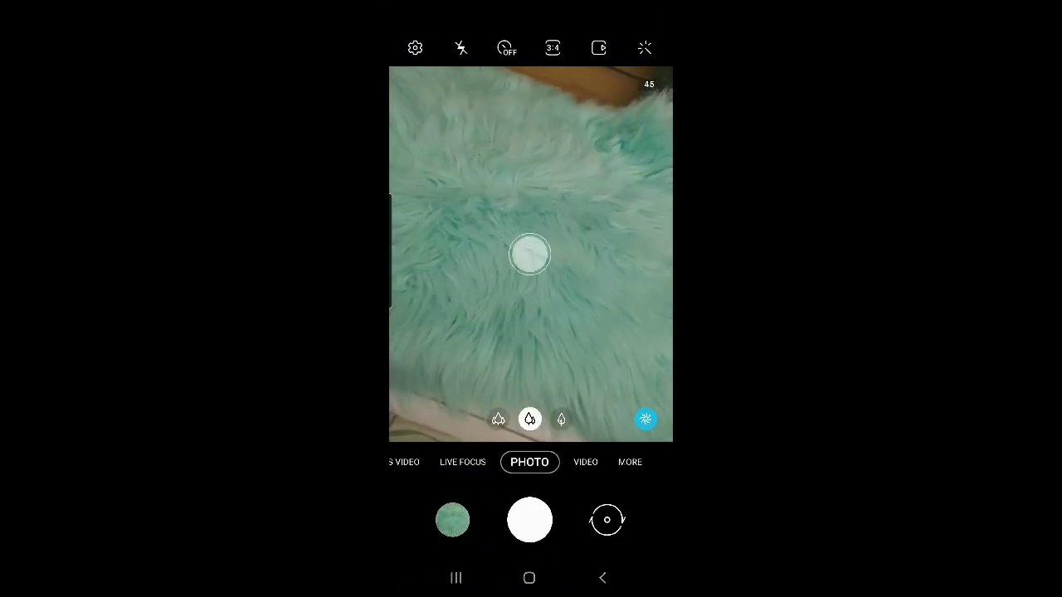
View the latest photo, then launch Gallery, dismissing the low storage warnings
{"action": "left_click", "coordinate": [453, 519]}
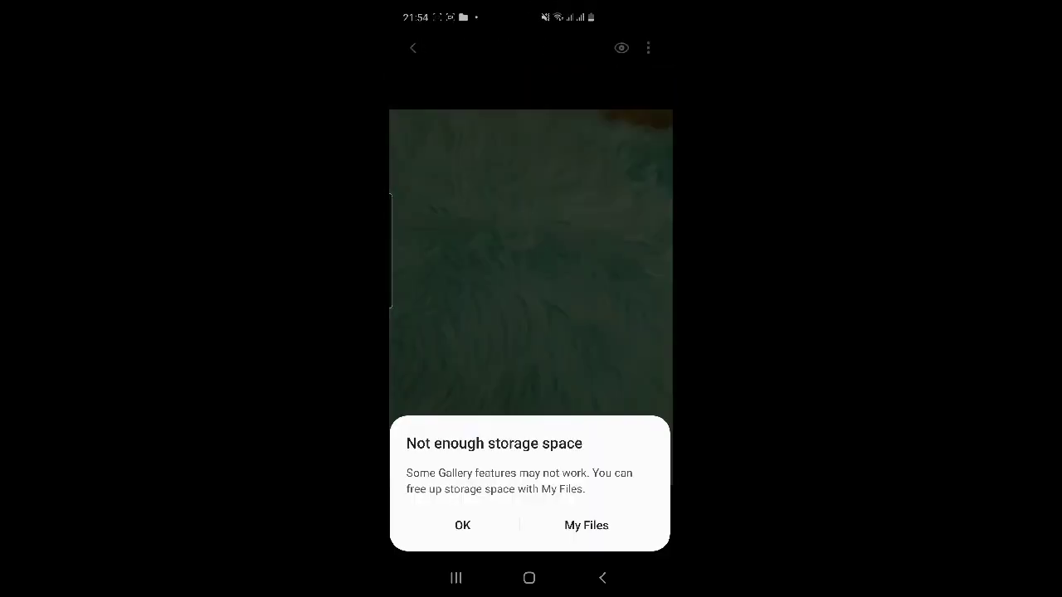
{"action": "left_click", "coordinate": [462, 525]}
{"action": "left_click", "coordinate": [528, 578]}
{"action": "left_click", "coordinate": [562, 249]}
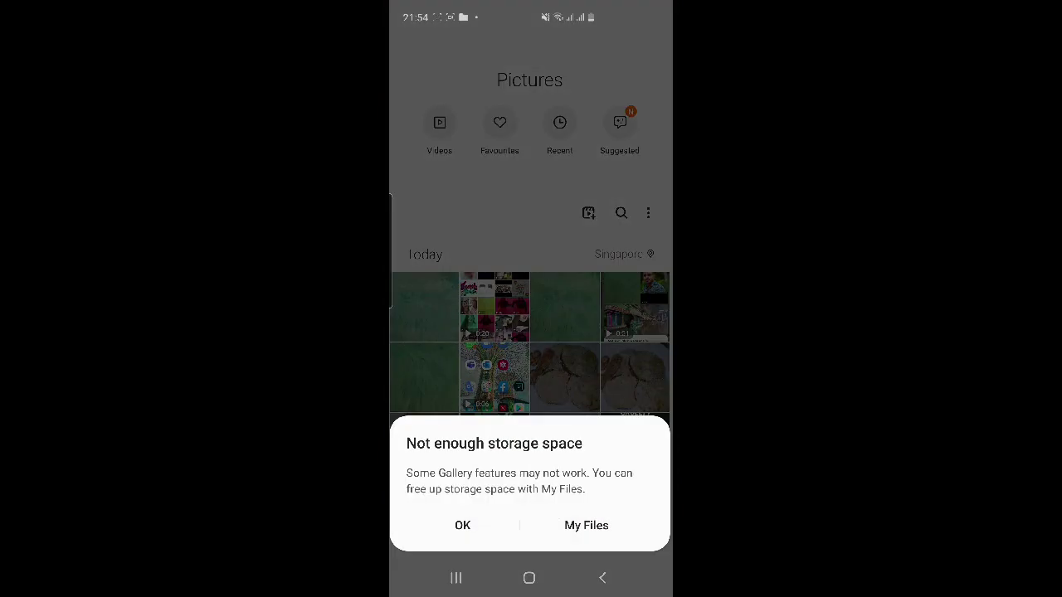
{"action": "left_click", "coordinate": [462, 525]}
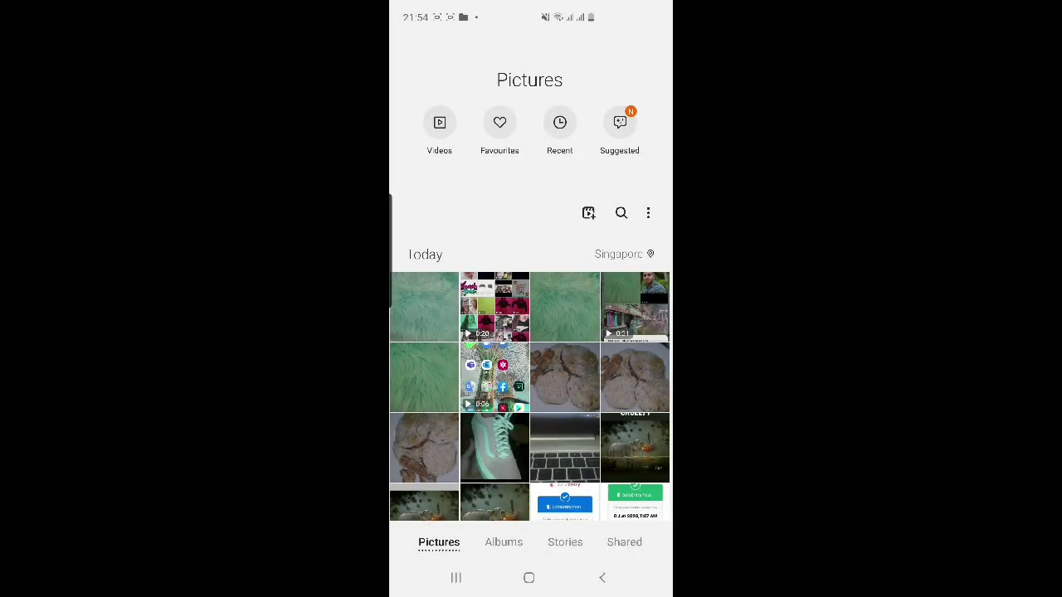
Open the Recycle bin and confirm permanently deleting all 2948 items
{"action": "left_click", "coordinate": [648, 213]}
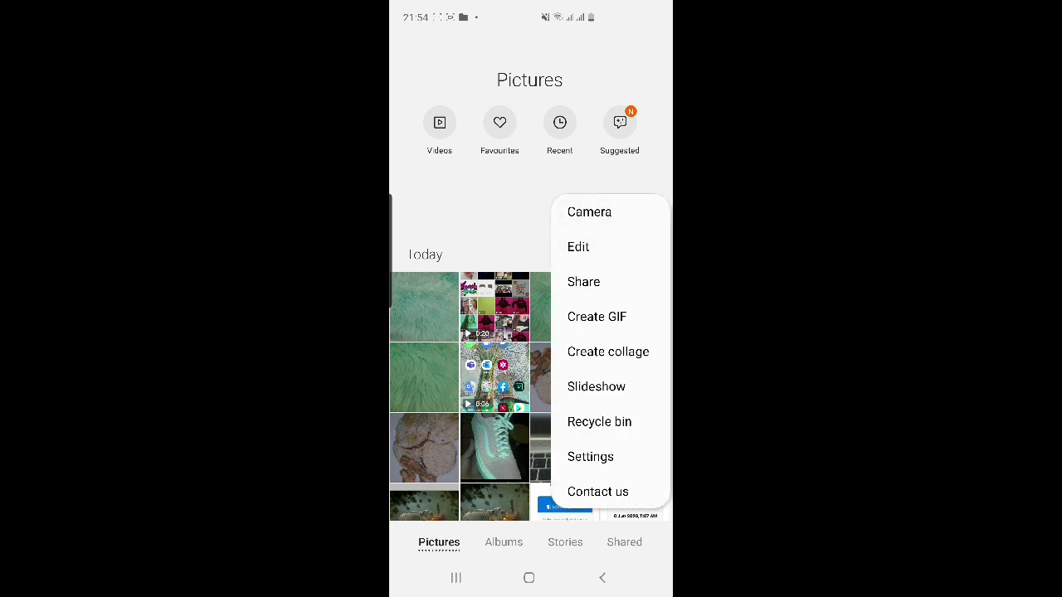
{"action": "left_click", "coordinate": [498, 207]}
{"action": "left_click", "coordinate": [648, 214]}
{"action": "left_click", "coordinate": [599, 422]}
{"action": "scroll", "coordinate": [529, 332], "scroll_direction": "down", "scroll_amount": 5}
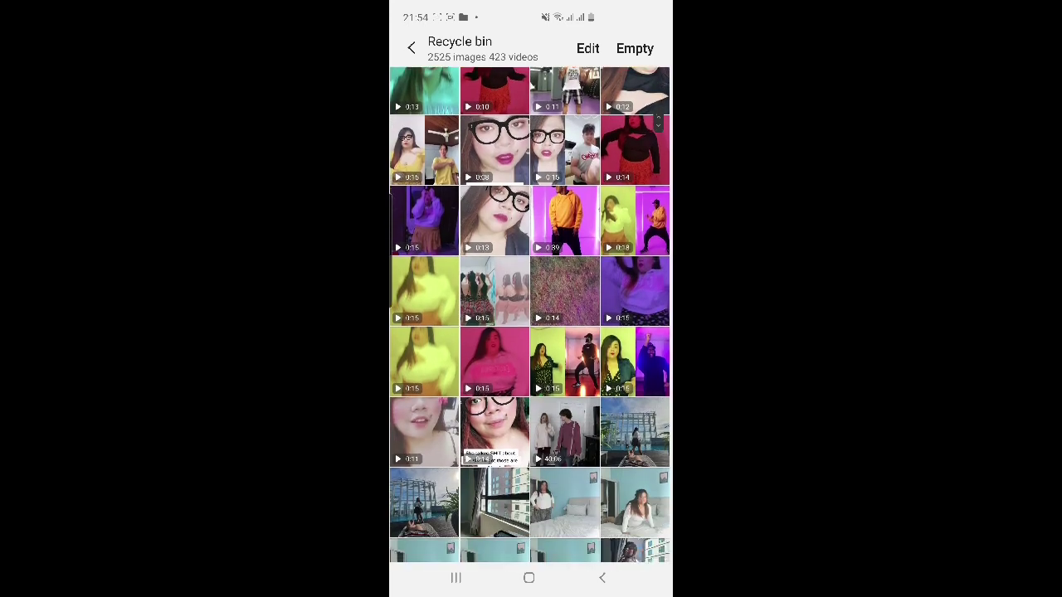
{"action": "scroll", "coordinate": [605, 332], "scroll_direction": "up", "scroll_amount": 5}
{"action": "scroll", "coordinate": [605, 332], "scroll_direction": "up", "scroll_amount": 3}
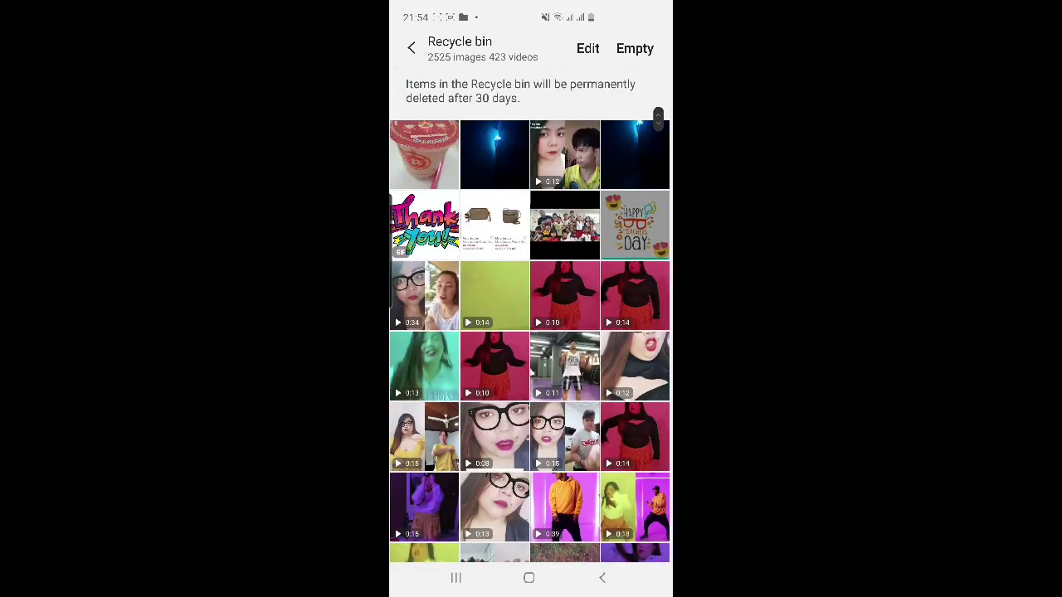
{"action": "left_click", "coordinate": [635, 49]}
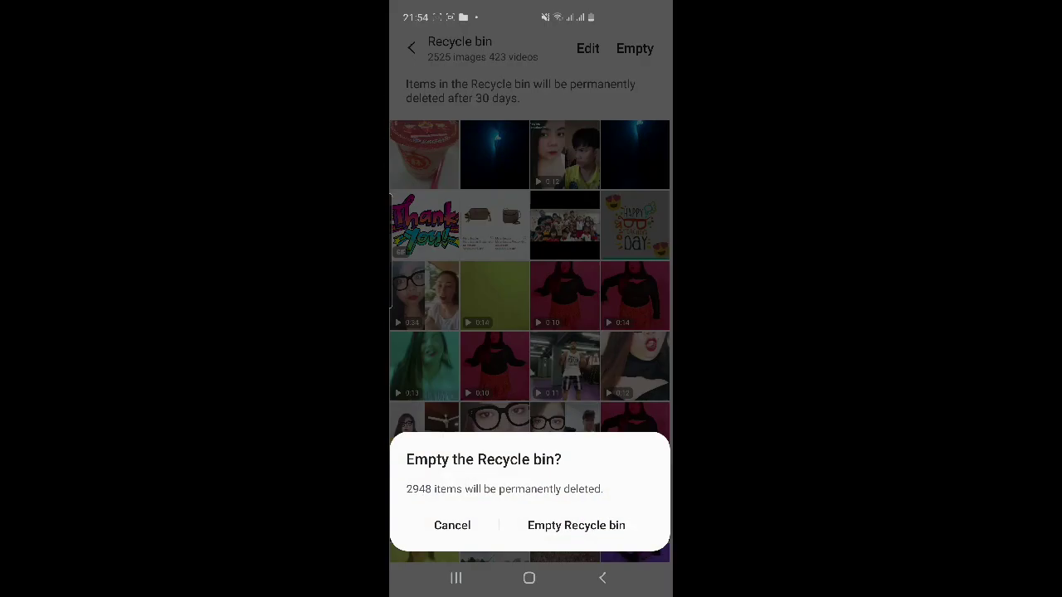
{"action": "left_click", "coordinate": [576, 525]}
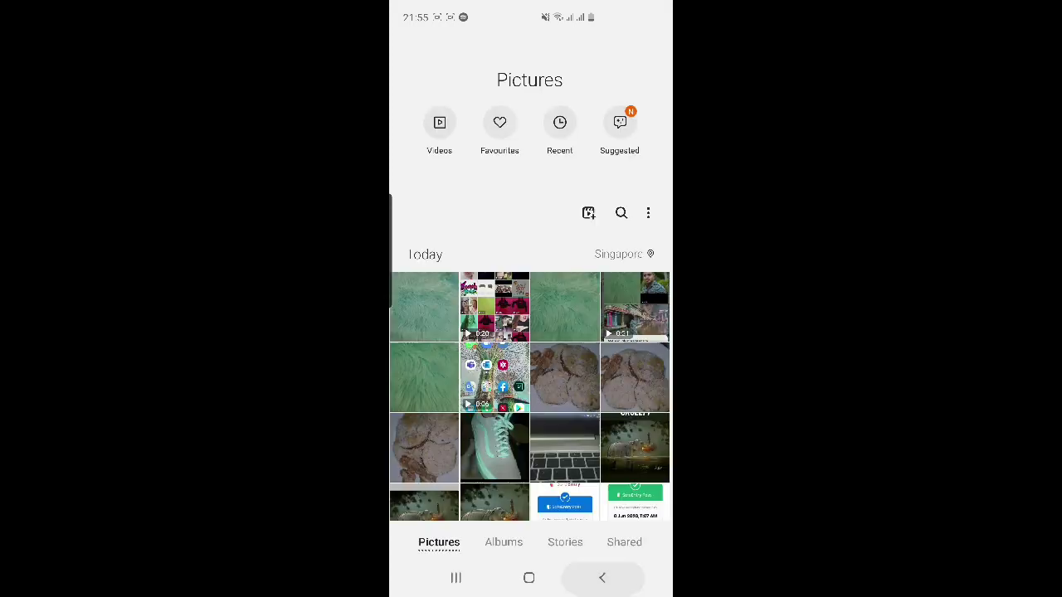
After the deletion completes, switch to the Albums view
{"action": "left_click", "coordinate": [504, 542]}
Open the Recycle bin to confirm it is empty, then return to Albums
{"action": "left_click", "coordinate": [648, 47]}
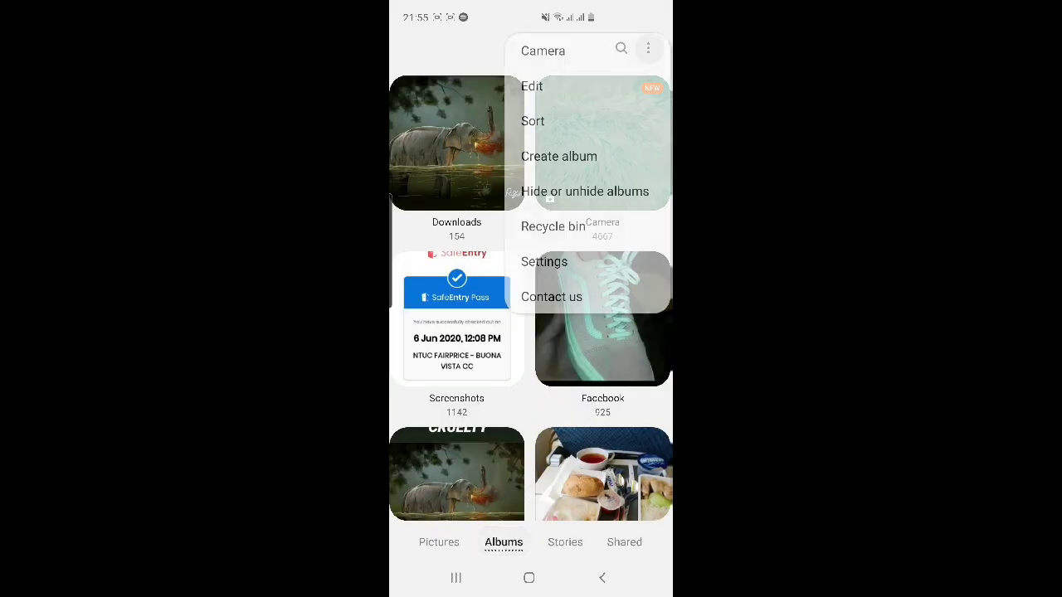
{"action": "left_click", "coordinate": [553, 225]}
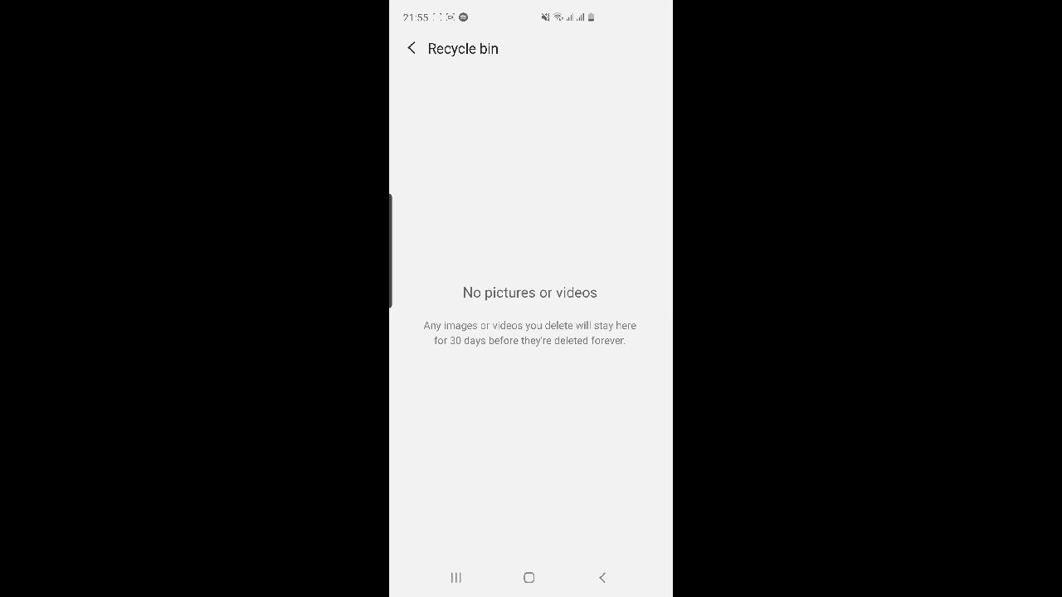
{"action": "left_click", "coordinate": [602, 579]}
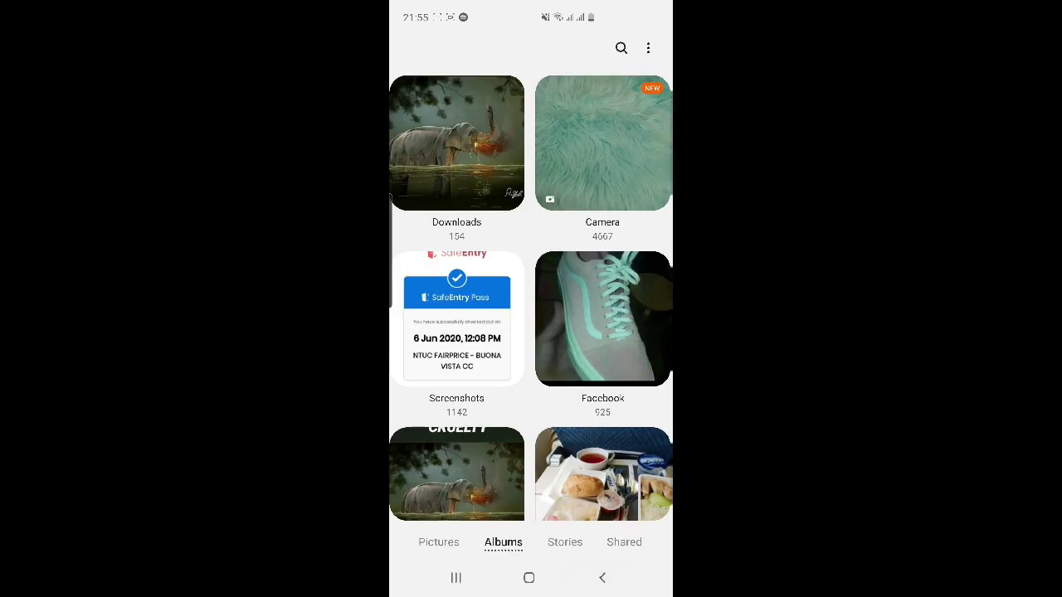
Close Gallery and open the full app list from the home screen
{"action": "left_click", "coordinate": [529, 578]}
{"action": "left_click", "coordinate": [563, 249]}
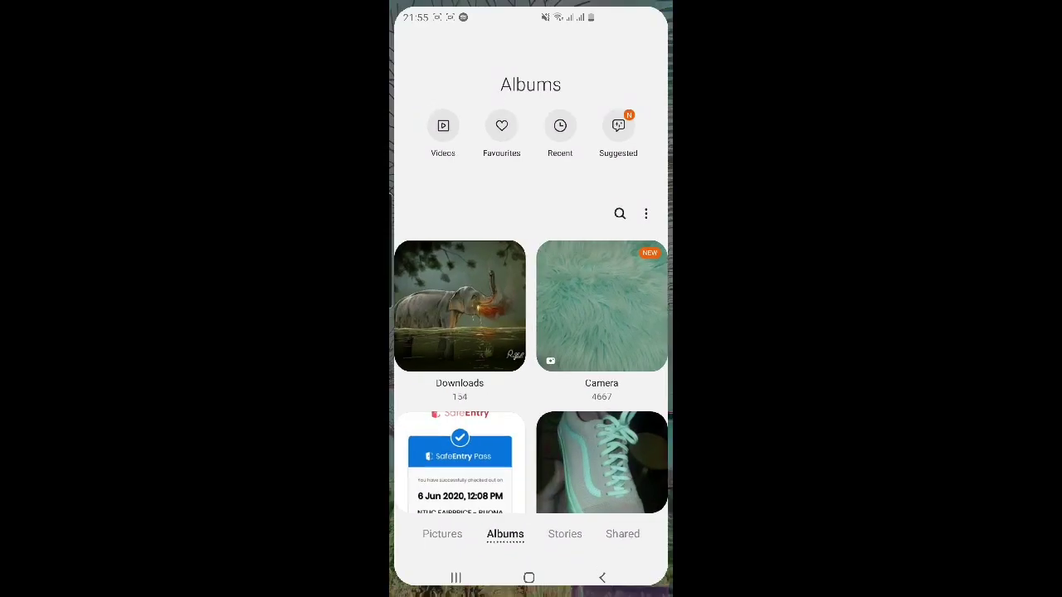
{"action": "left_click", "coordinate": [529, 578]}
{"action": "left_click_drag", "start_coordinate": [531, 415], "coordinate": [531, 207]}
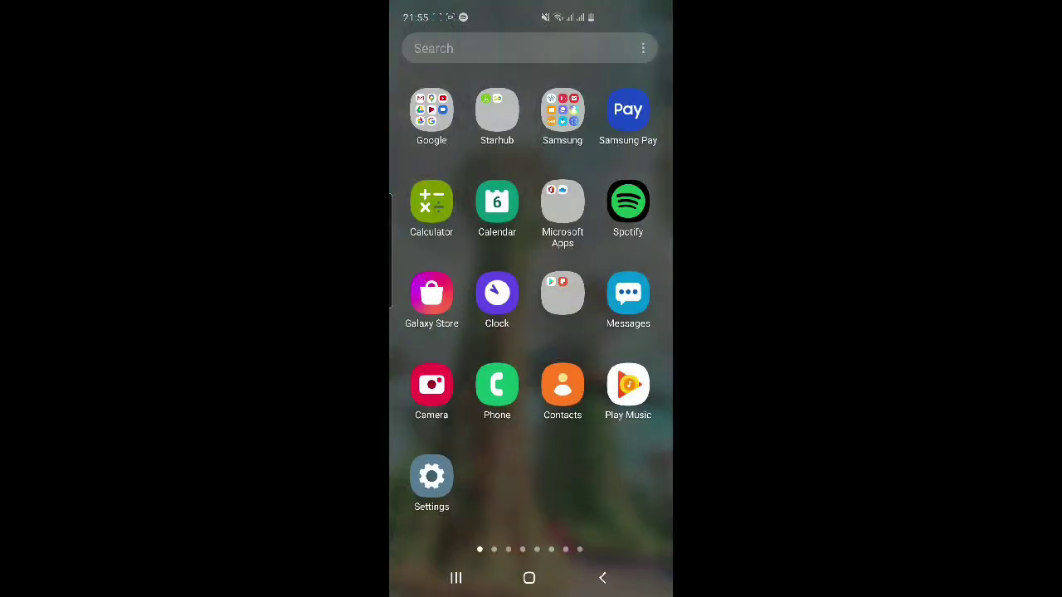
Launch the Settings app from the app drawer, retrying after a return home
{"action": "left_click", "coordinate": [431, 475]}
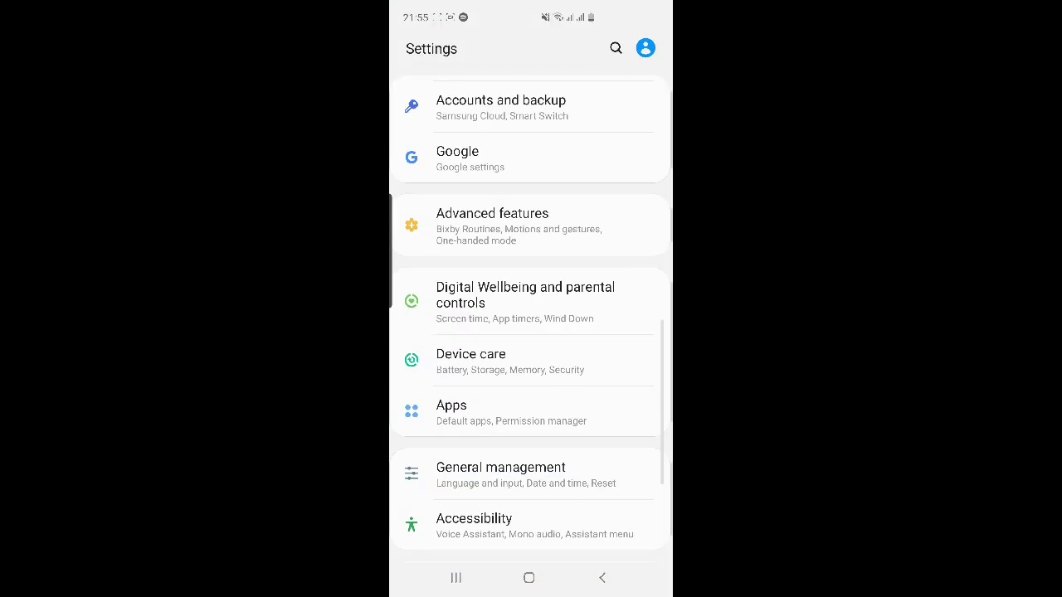
{"action": "scroll", "coordinate": [531, 332], "scroll_direction": "down", "scroll_amount": 4}
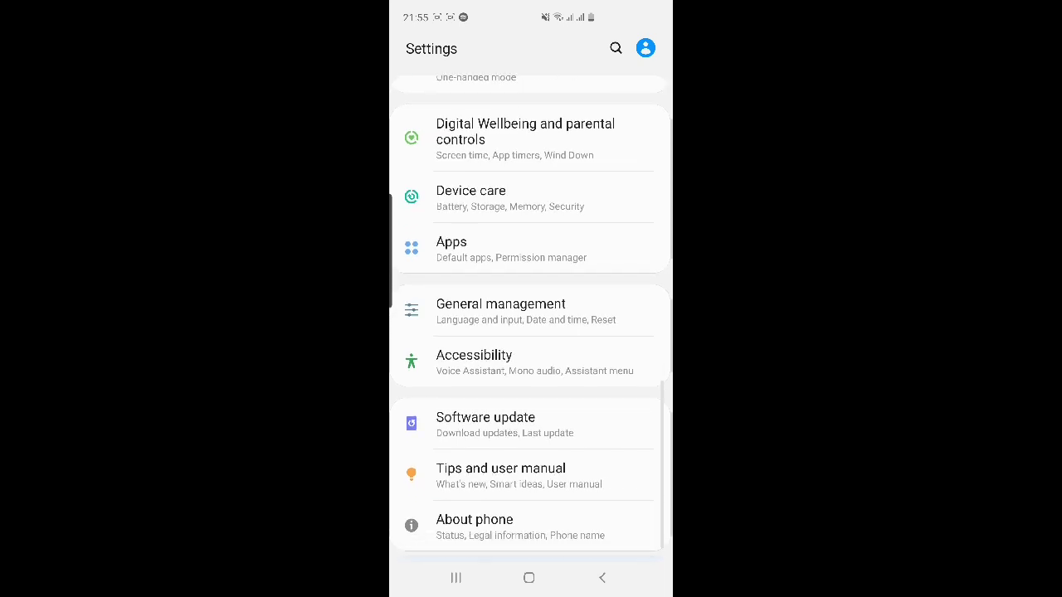
{"action": "left_click", "coordinate": [529, 578]}
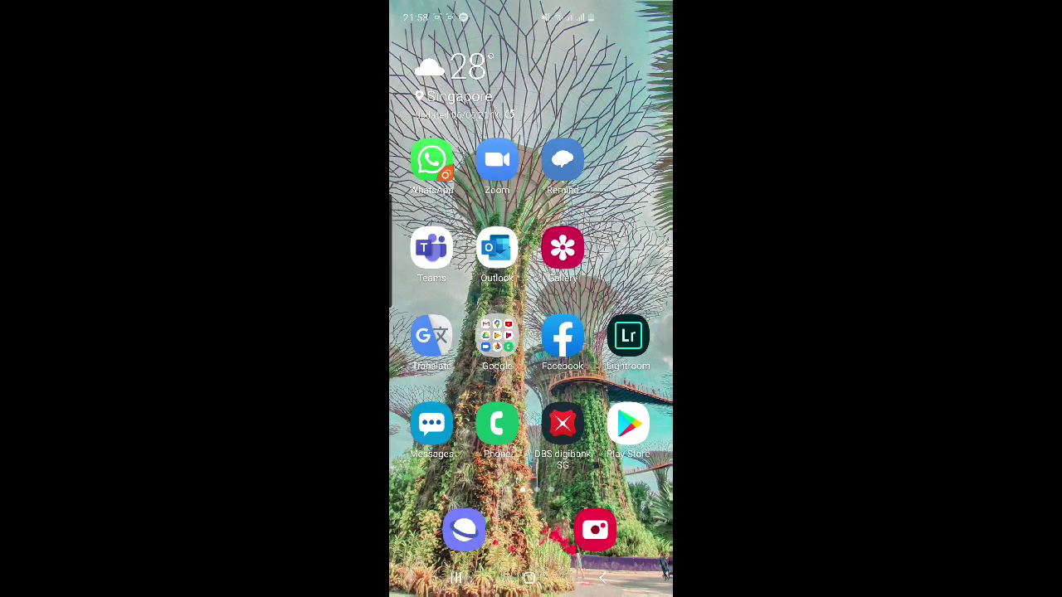
{"action": "mouse_move", "coordinate": [531, 8]}
{"action": "left_mouse_down"}
{"action": "mouse_move", "coordinate": [531, 332]}
{"action": "mouse_move", "coordinate": [531, 42]}
{"action": "left_mouse_up"}
{"action": "left_click_drag", "start_coordinate": [531, 498], "coordinate": [531, 166]}
{"action": "left_click", "coordinate": [431, 475]}
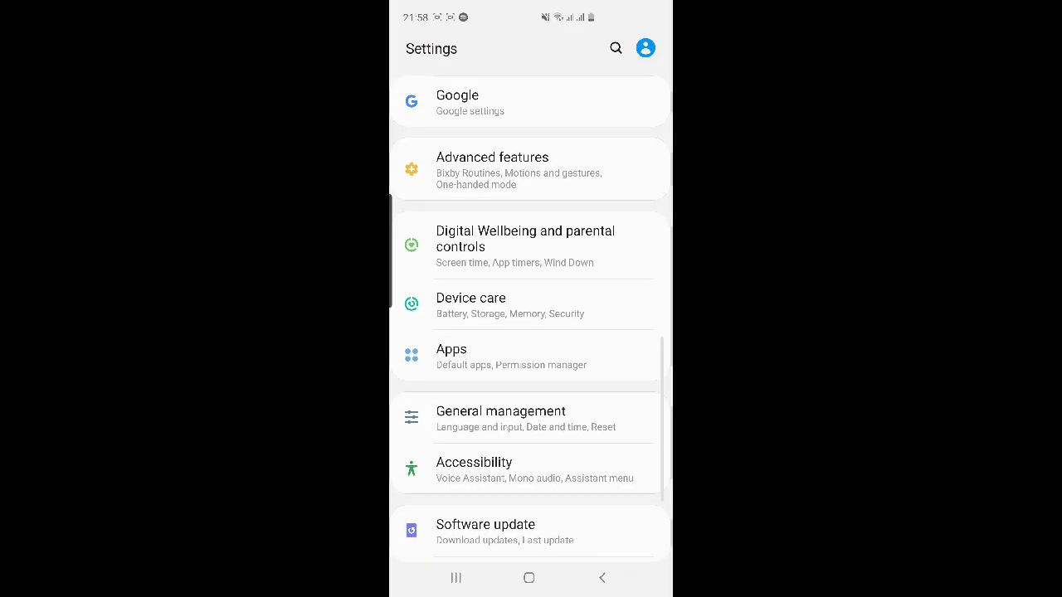
{"action": "scroll", "coordinate": [531, 332], "scroll_direction": "down", "scroll_amount": 2}
Open Device care, then its Storage page showing 8.3 GB available
{"action": "left_click", "coordinate": [498, 199]}
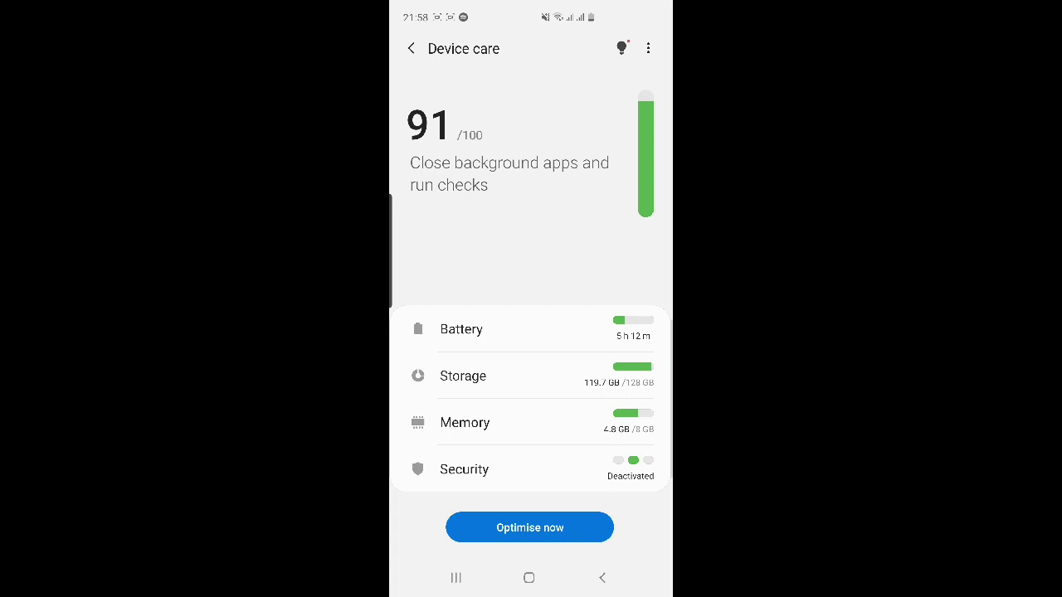
{"action": "left_click", "coordinate": [531, 376]}
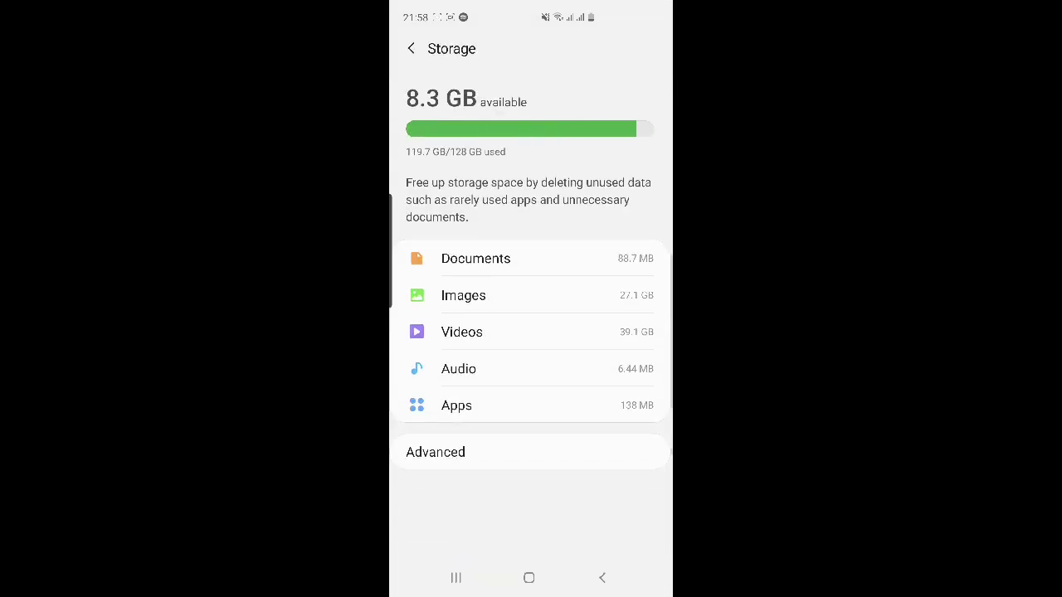